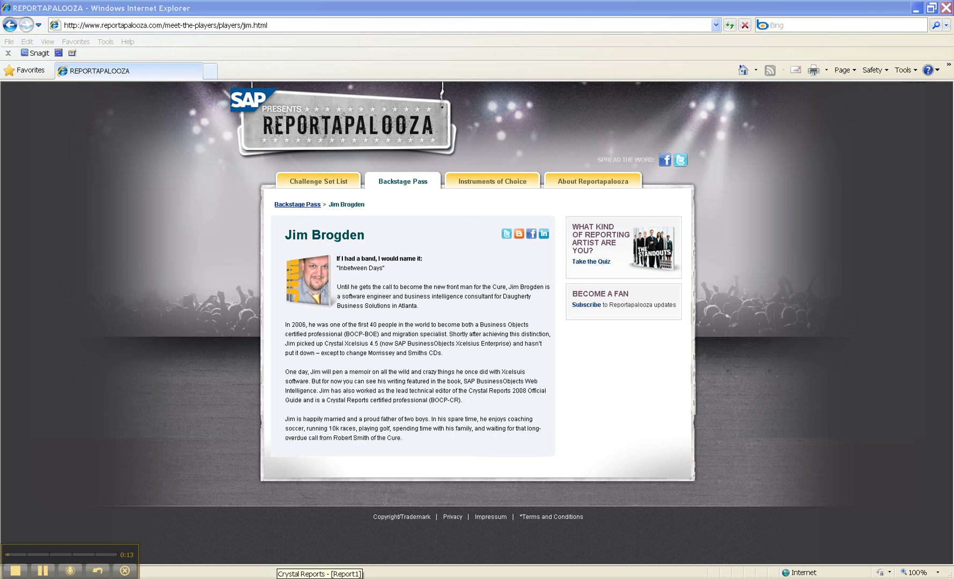
Switch from Internet Explorer to the Crystal Reports preview of Report1.
{"action": "left_click", "coordinate": [319, 575]}
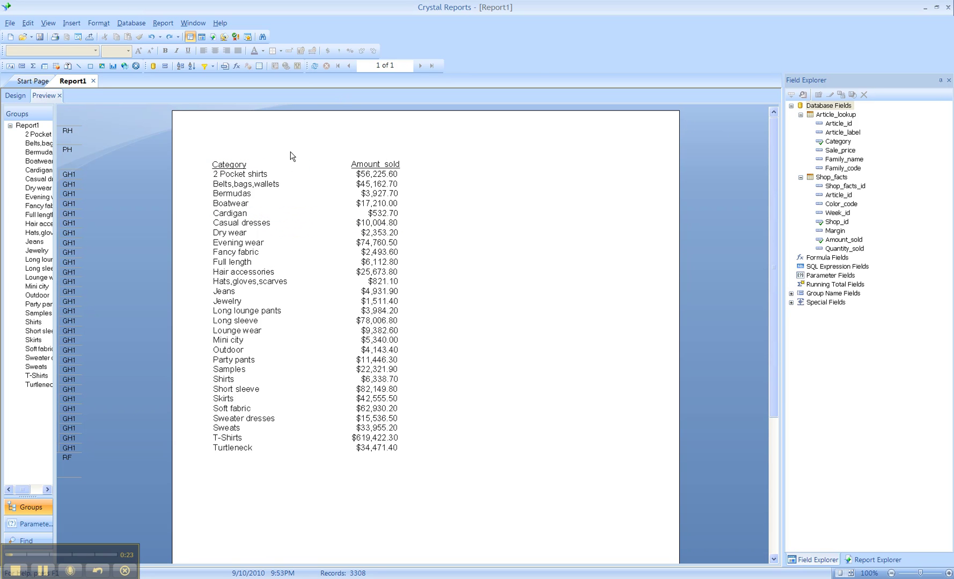
Insert a new chart from the Insert menu for Sum of Amount_sold by Category.
{"action": "left_click", "coordinate": [288, 183]}
{"action": "left_click", "coordinate": [375, 201]}
{"action": "left_click", "coordinate": [287, 121]}
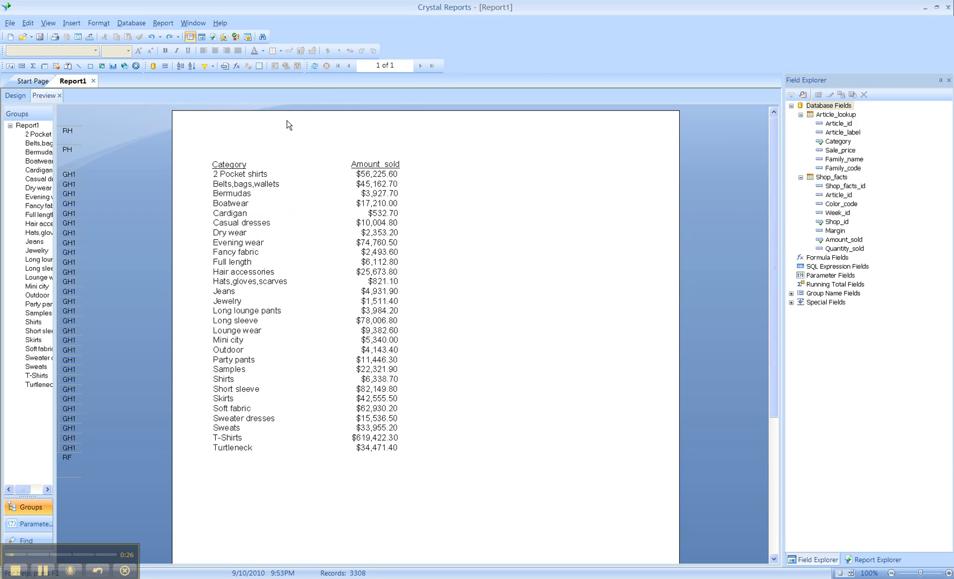
{"action": "left_click", "coordinate": [71, 23]}
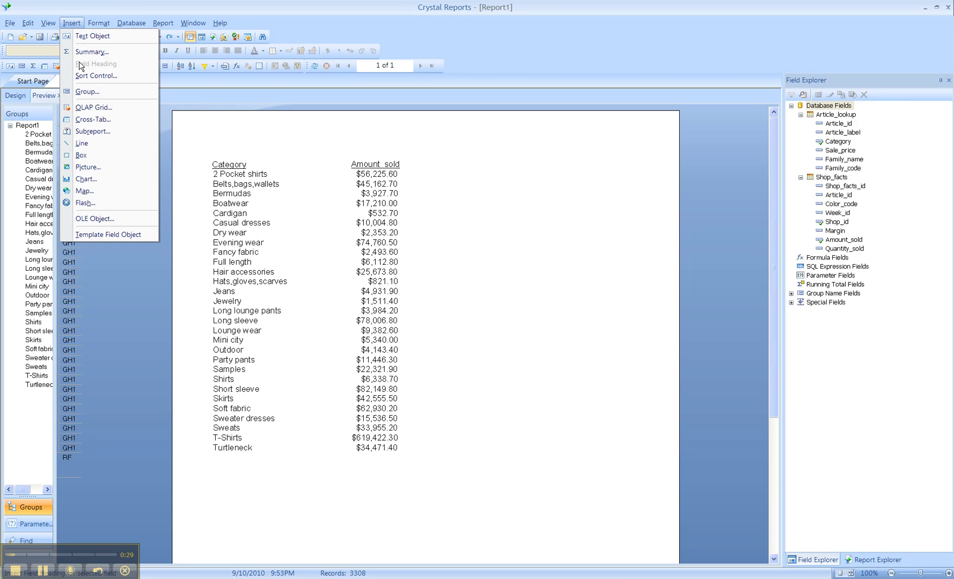
{"action": "left_click", "coordinate": [95, 179]}
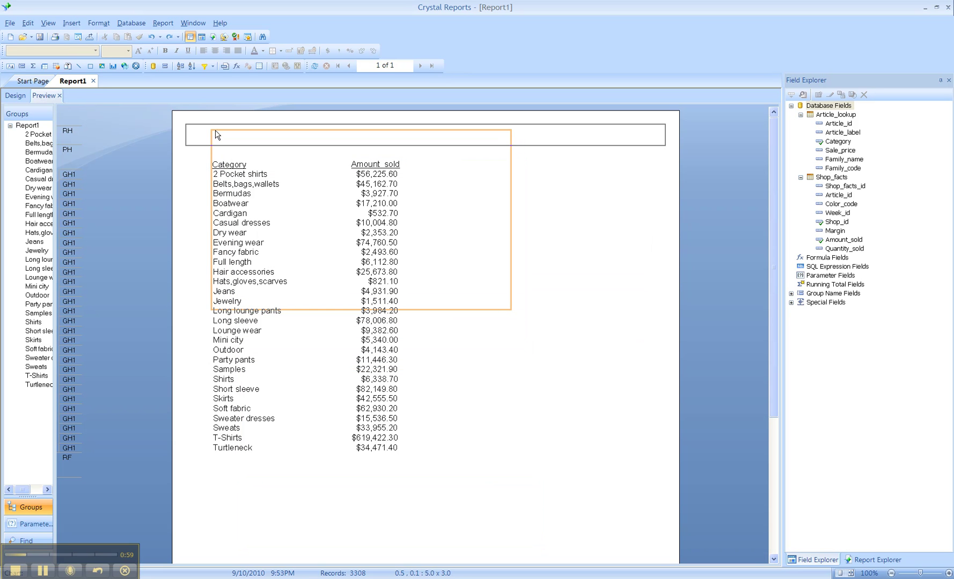
Drop the chart into the Report Header, shift it left, and widen it across the page.
{"action": "left_click", "coordinate": [217, 135]}
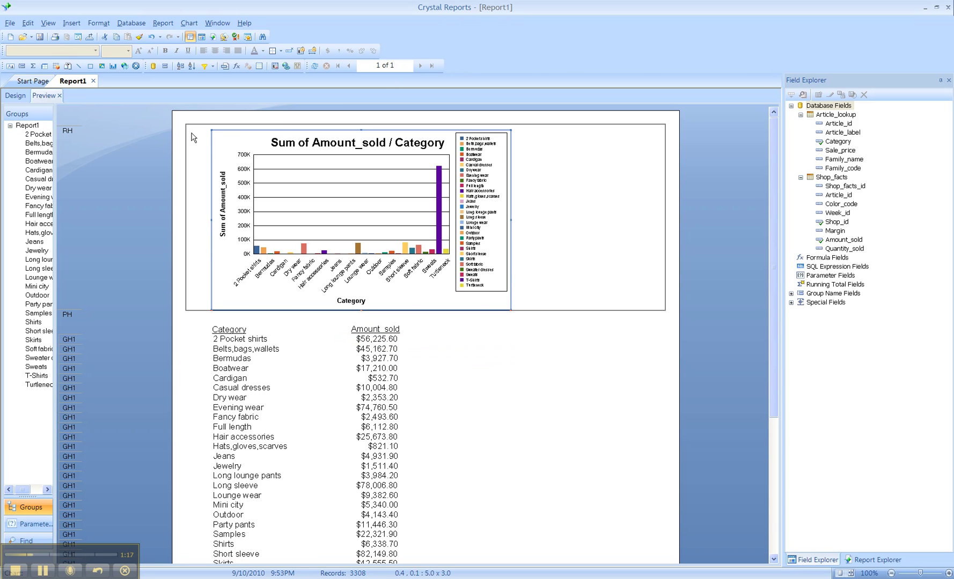
{"action": "left_click_drag", "start_coordinate": [238, 151], "coordinate": [218, 147]}
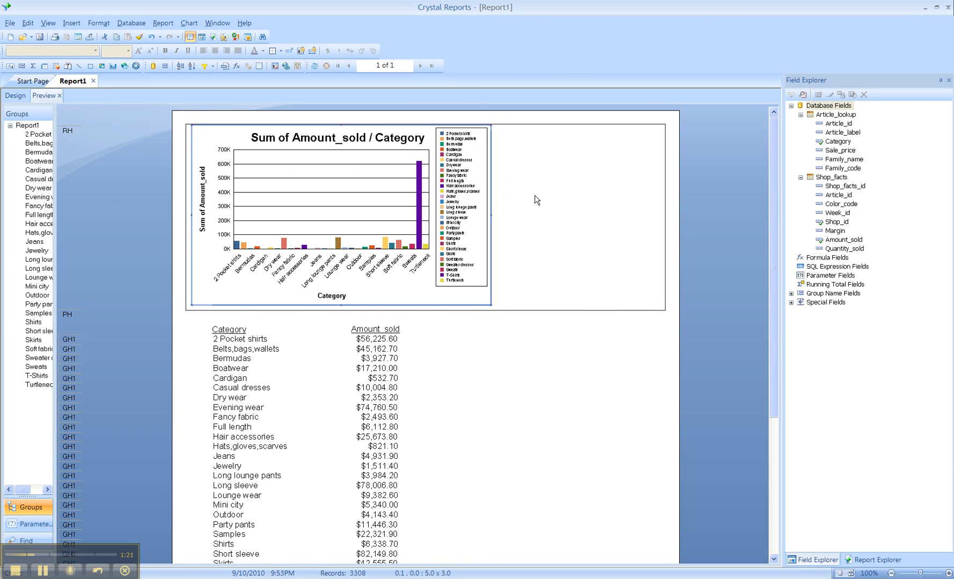
{"action": "left_click", "coordinate": [492, 215]}
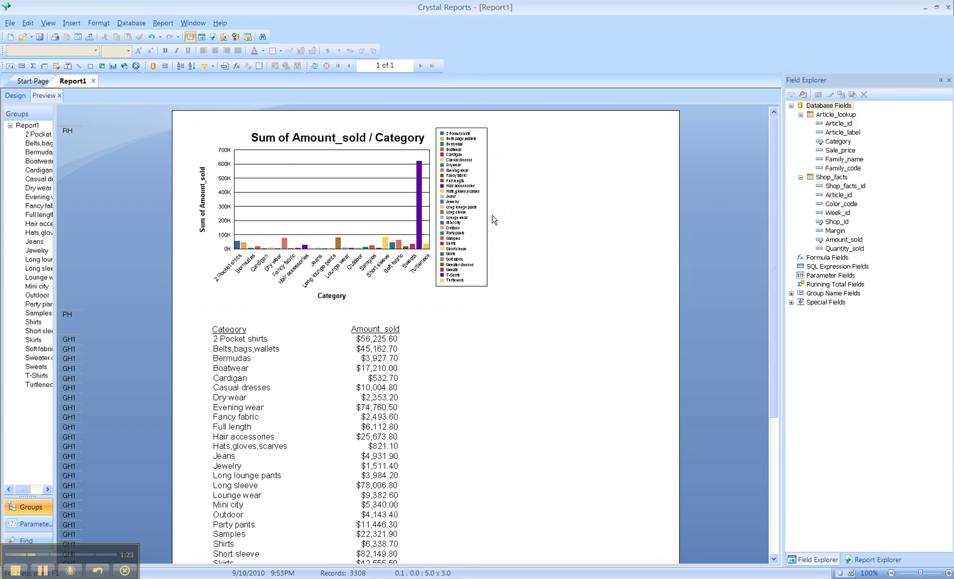
{"action": "left_click", "coordinate": [445, 183]}
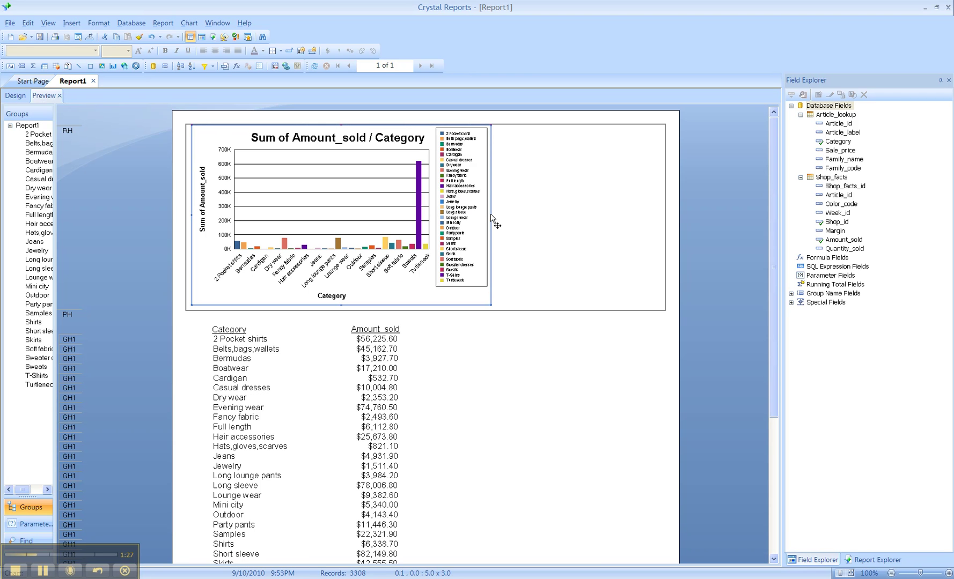
{"action": "left_click_drag", "start_coordinate": [491, 215], "coordinate": [660, 215]}
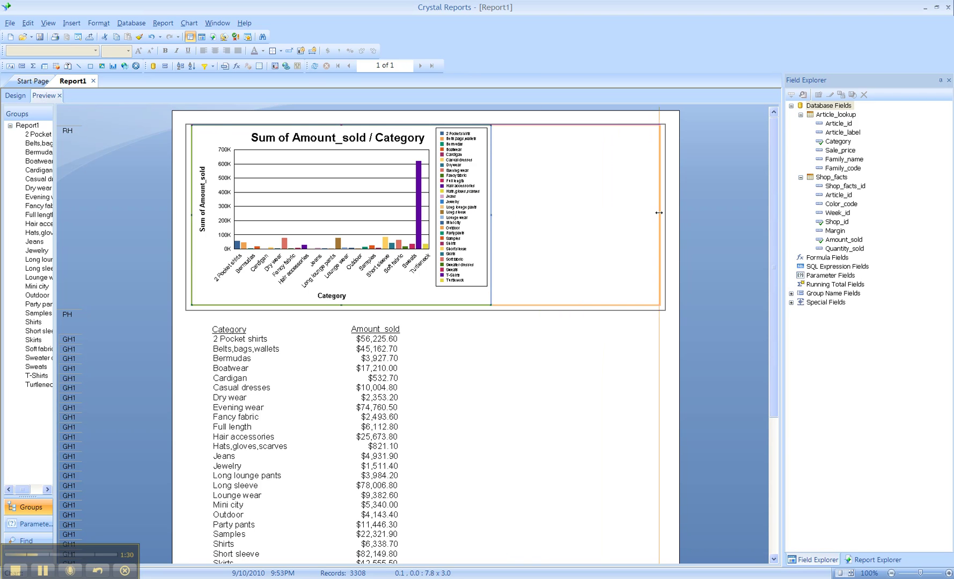
{"action": "right_click", "coordinate": [411, 178]}
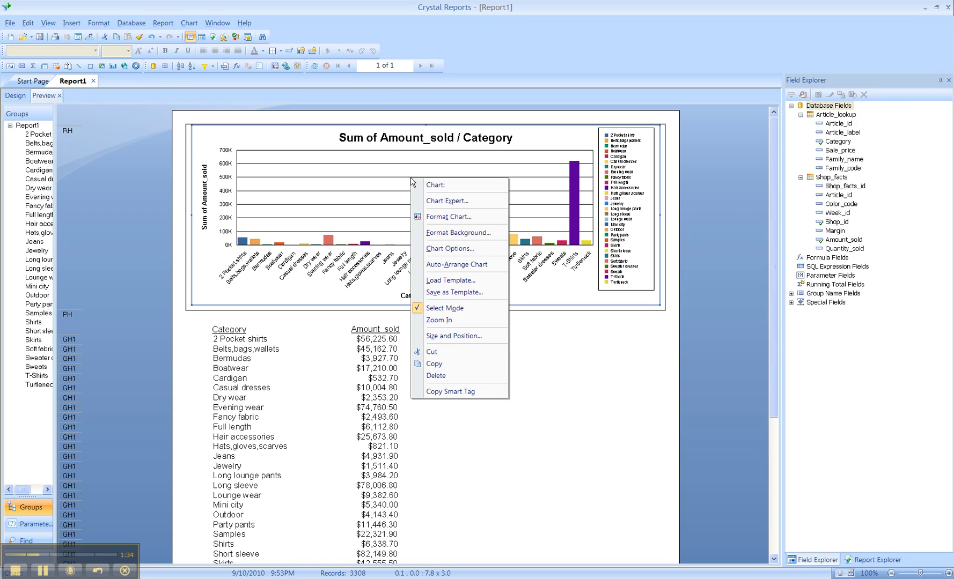
Open Chart Expert and preview the line, area and pie chart types.
{"action": "left_click", "coordinate": [441, 202]}
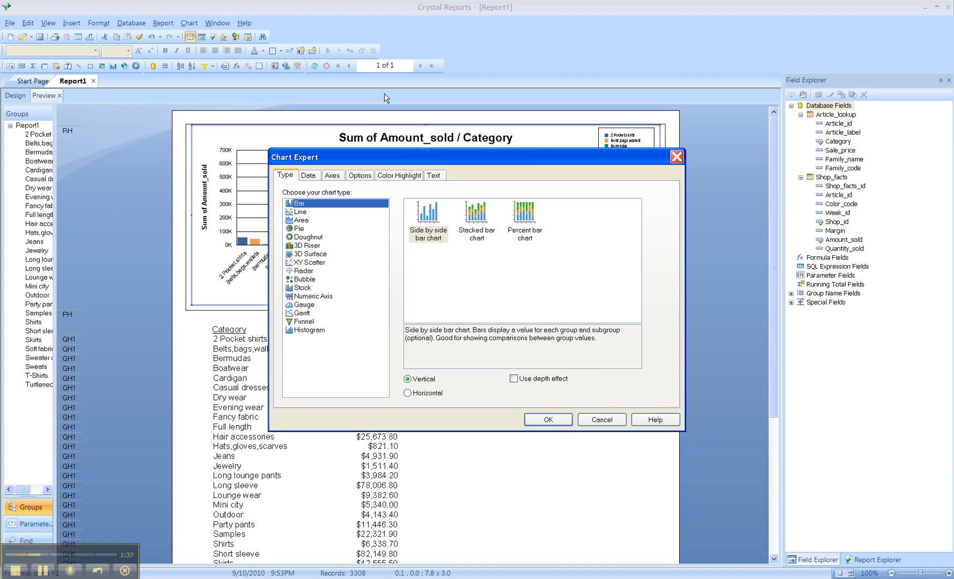
{"action": "left_click_drag", "start_coordinate": [401, 155], "coordinate": [381, 147]}
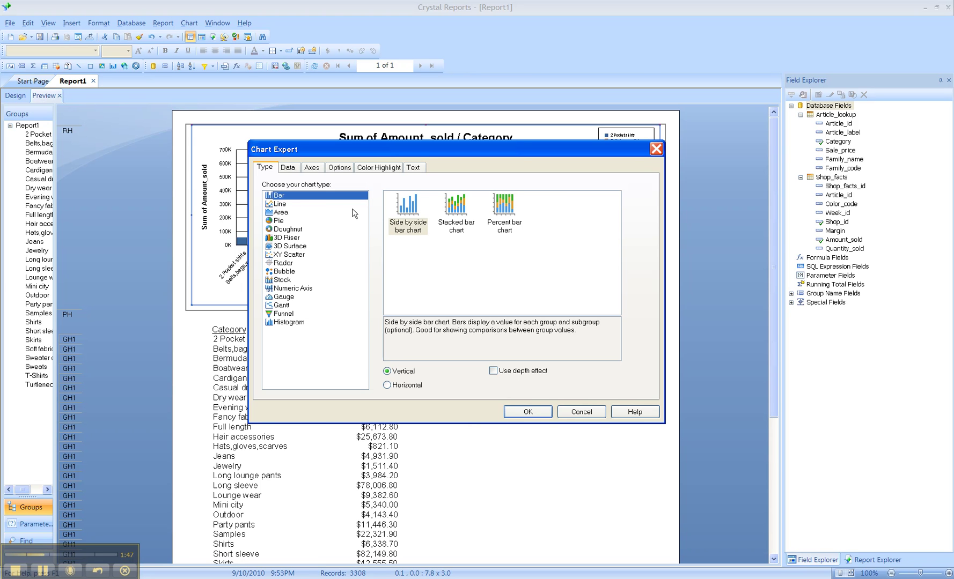
{"action": "left_click", "coordinate": [281, 206]}
{"action": "left_click", "coordinate": [281, 212]}
{"action": "left_click", "coordinate": [282, 221]}
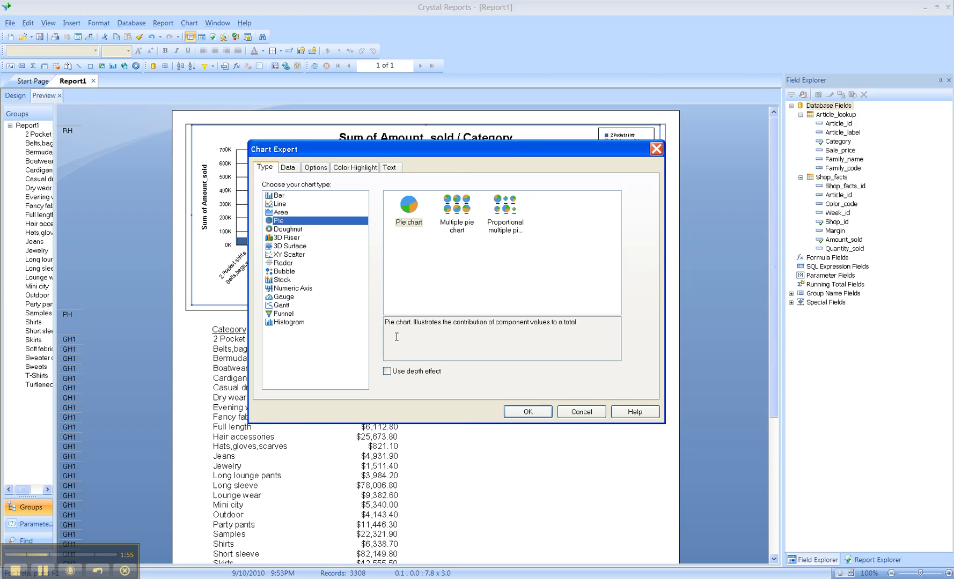
Choose the Bar chart type with Use depth effect ticked and Vertical orientation.
{"action": "left_click", "coordinate": [387, 370]}
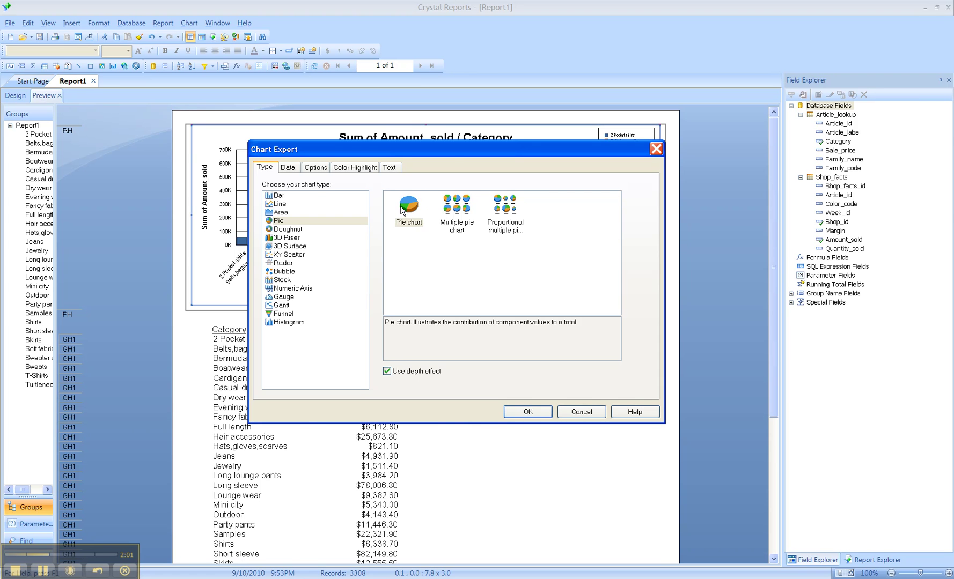
{"action": "left_click_drag", "start_coordinate": [451, 148], "coordinate": [447, 178]}
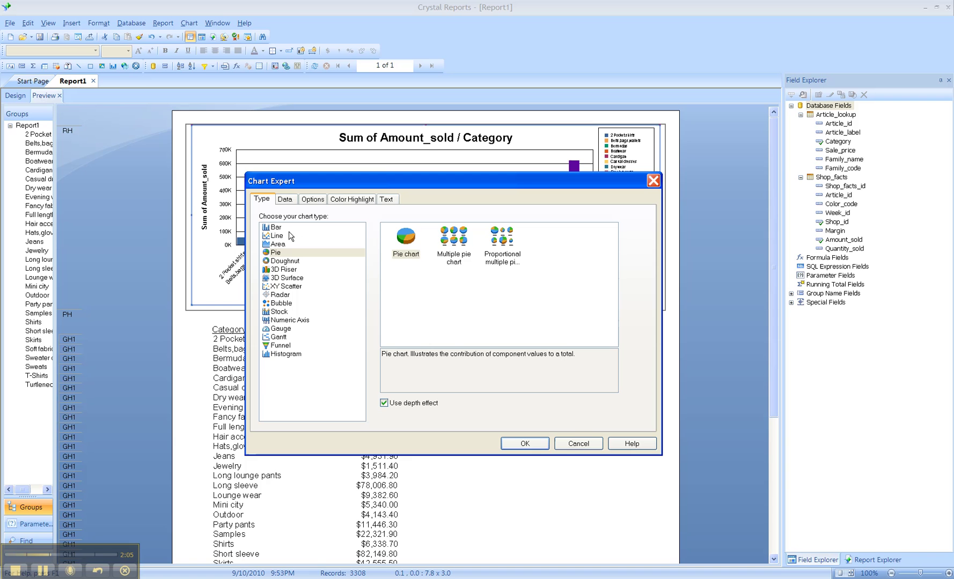
{"action": "left_click", "coordinate": [275, 227]}
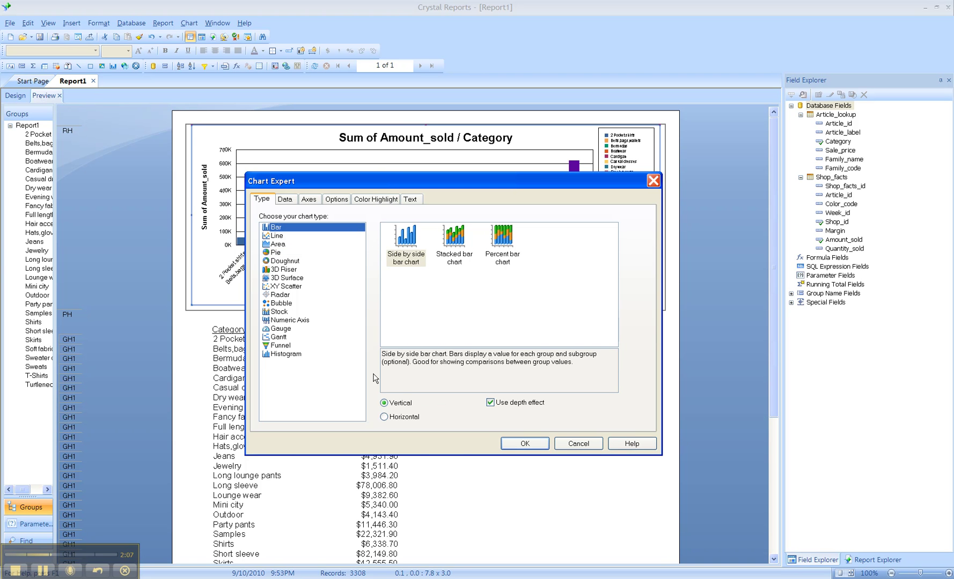
{"action": "left_click", "coordinate": [491, 403]}
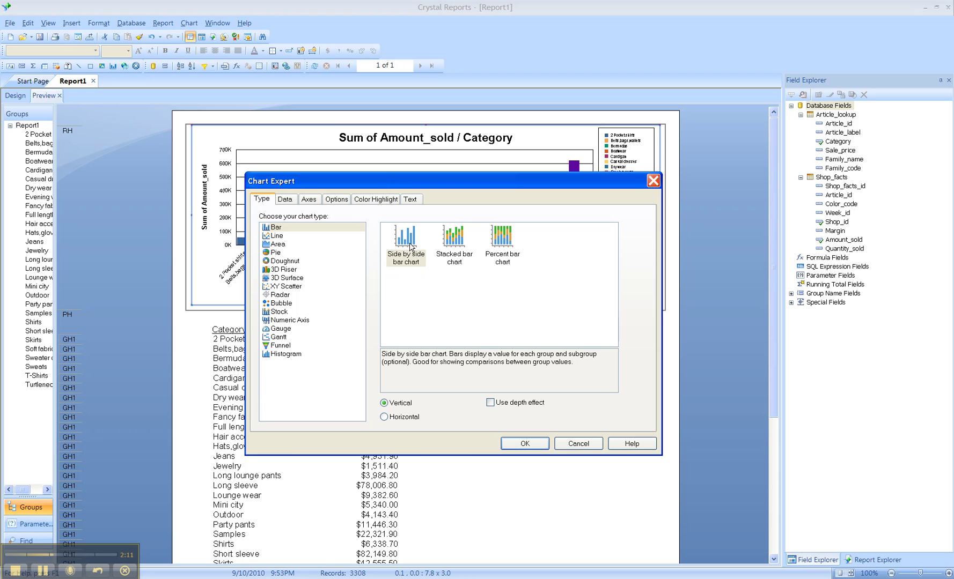
{"action": "left_click", "coordinate": [490, 403]}
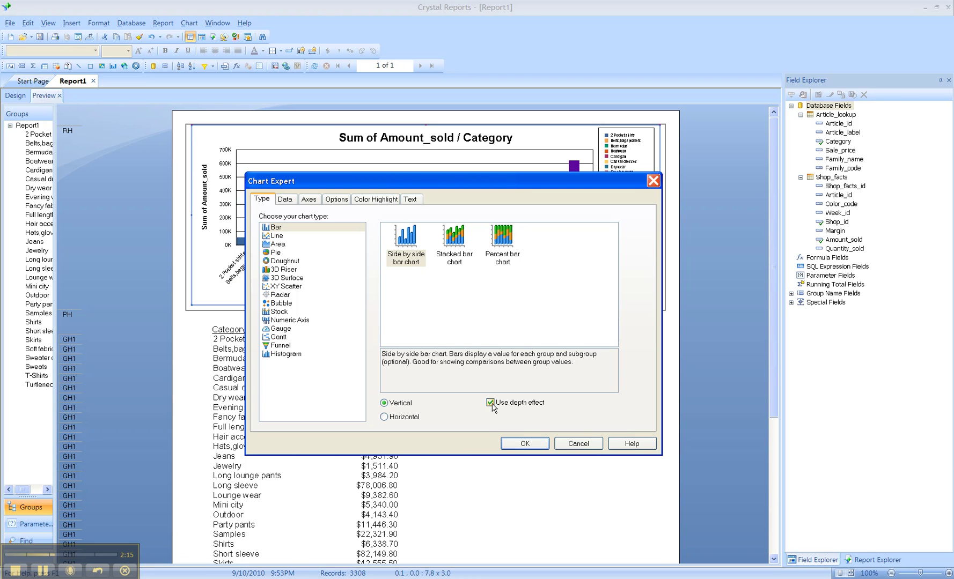
{"action": "left_click", "coordinate": [384, 417]}
{"action": "left_click", "coordinate": [384, 403]}
Apply the 3D vertical bar chart, then reopen Chart Expert on its Data tab.
{"action": "left_click", "coordinate": [538, 448]}
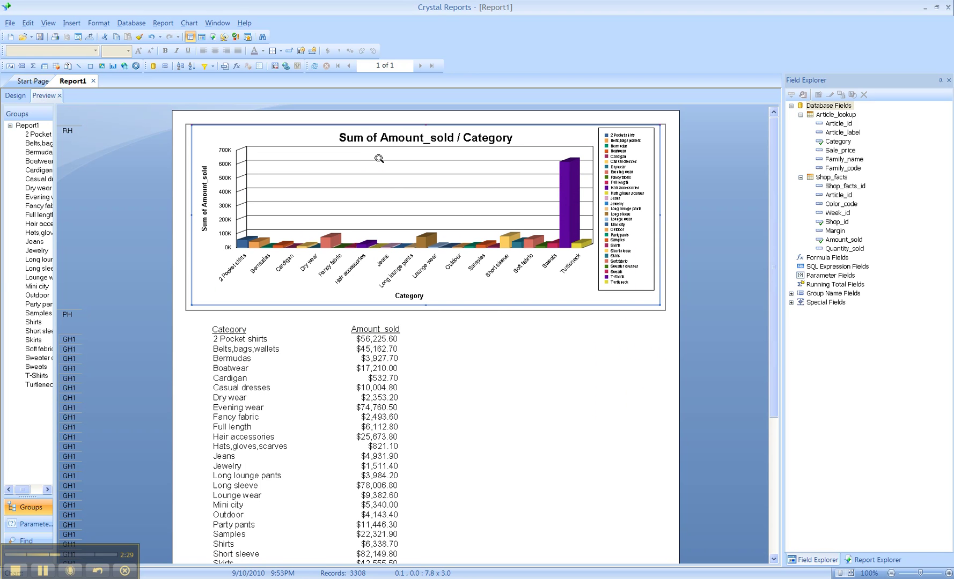
{"action": "right_click", "coordinate": [394, 184]}
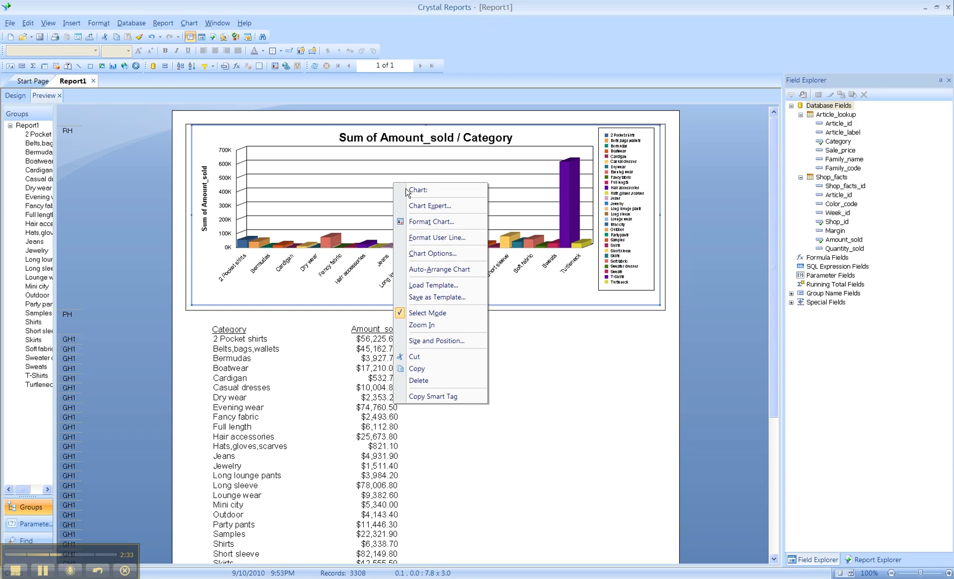
{"action": "left_click", "coordinate": [428, 208]}
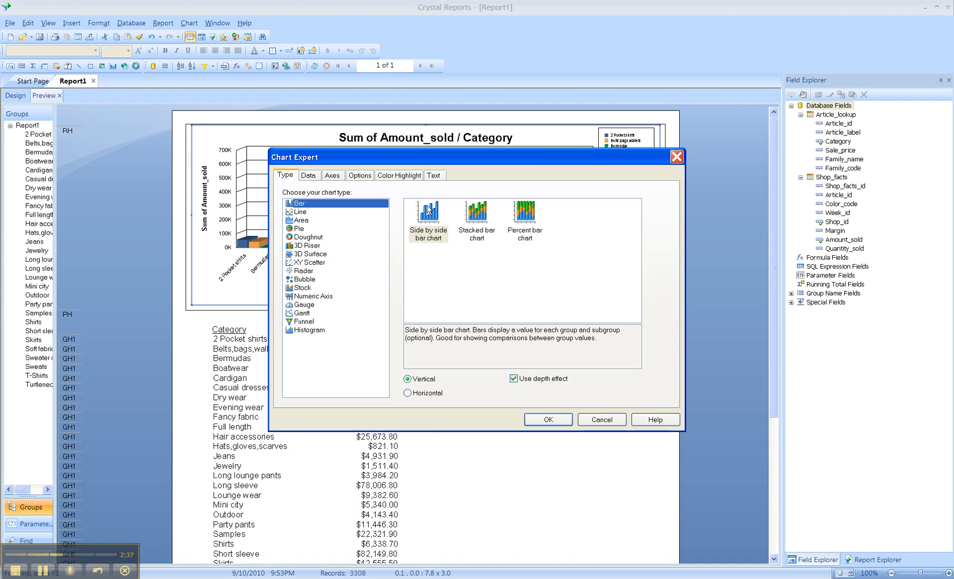
{"action": "left_click", "coordinate": [309, 177]}
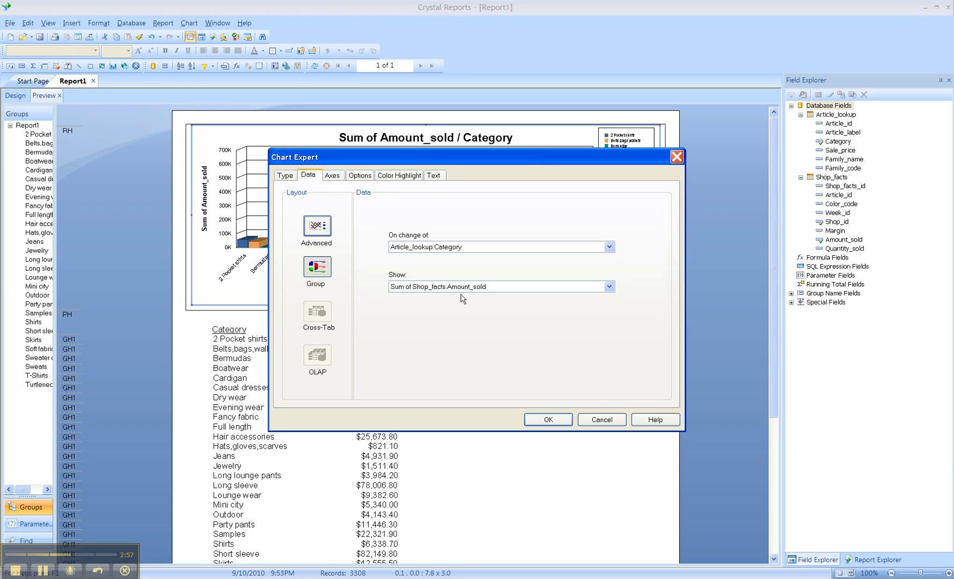
Use the Advanced data layout and add Shop_facts.Amount_sold as the chart's summarized value.
{"action": "left_click_drag", "start_coordinate": [414, 161], "coordinate": [394, 244]}
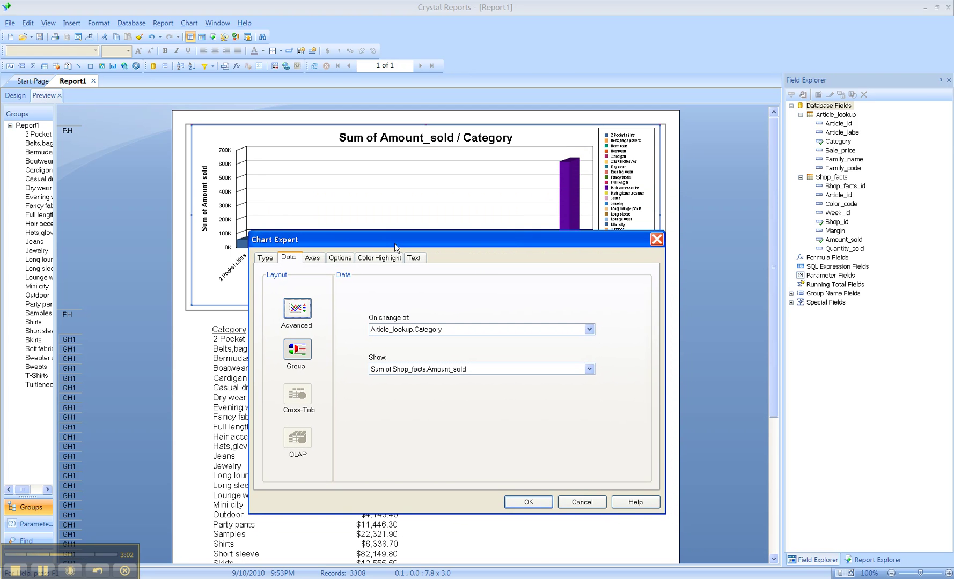
{"action": "left_click", "coordinate": [299, 312]}
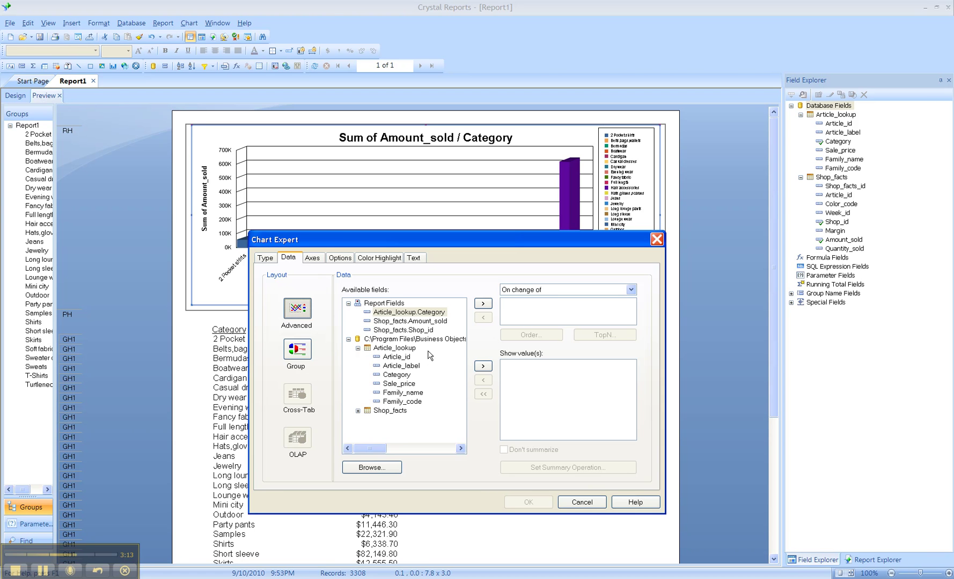
{"action": "left_click", "coordinate": [436, 322]}
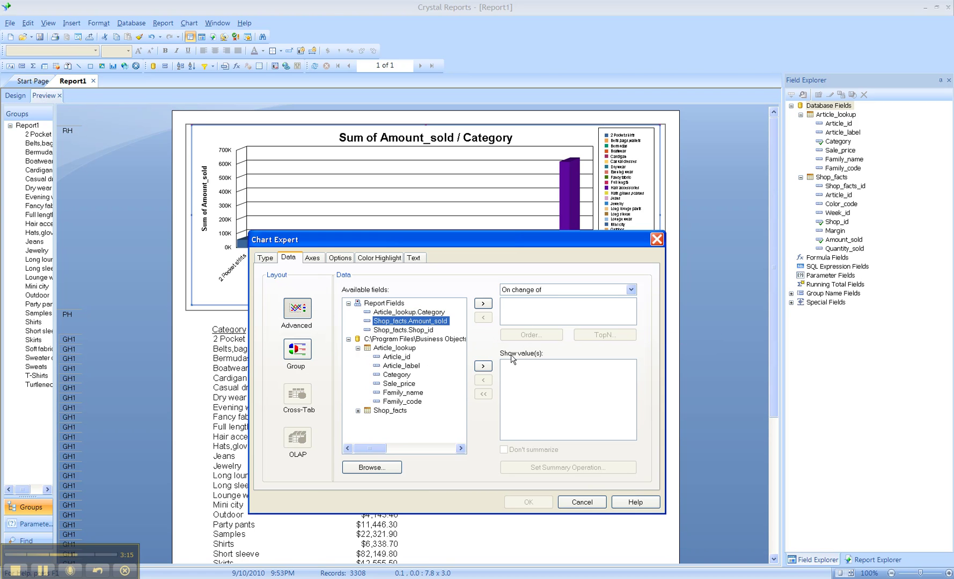
{"action": "left_click", "coordinate": [484, 367]}
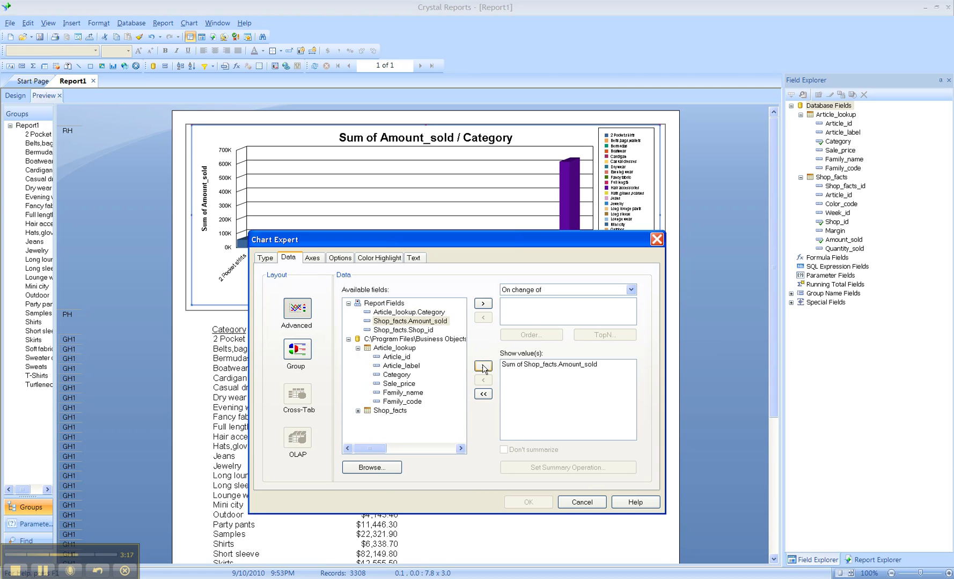
Review the summary operation for Amount_sold, keep Sum, and cancel out of Chart Expert.
{"action": "left_click", "coordinate": [540, 366]}
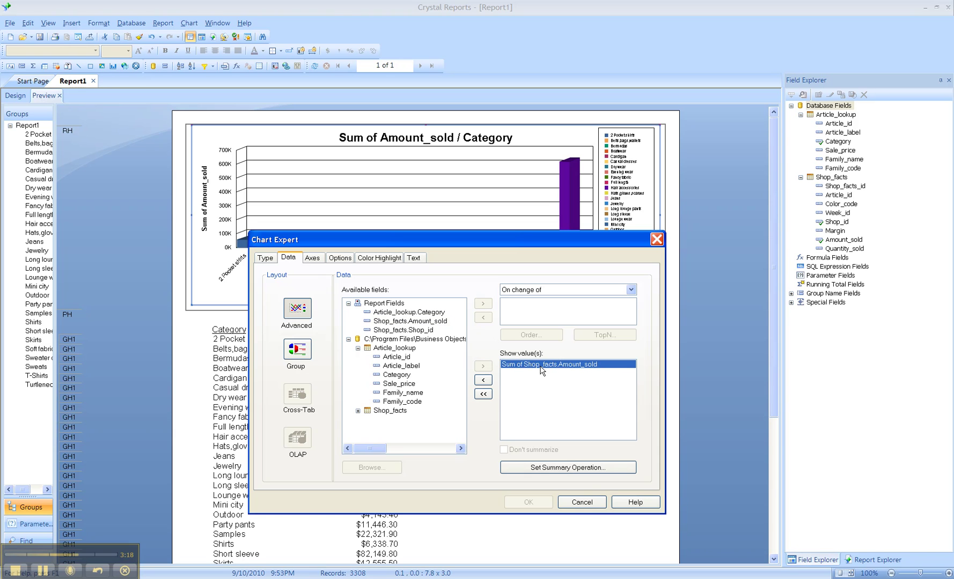
{"action": "left_click", "coordinate": [562, 474]}
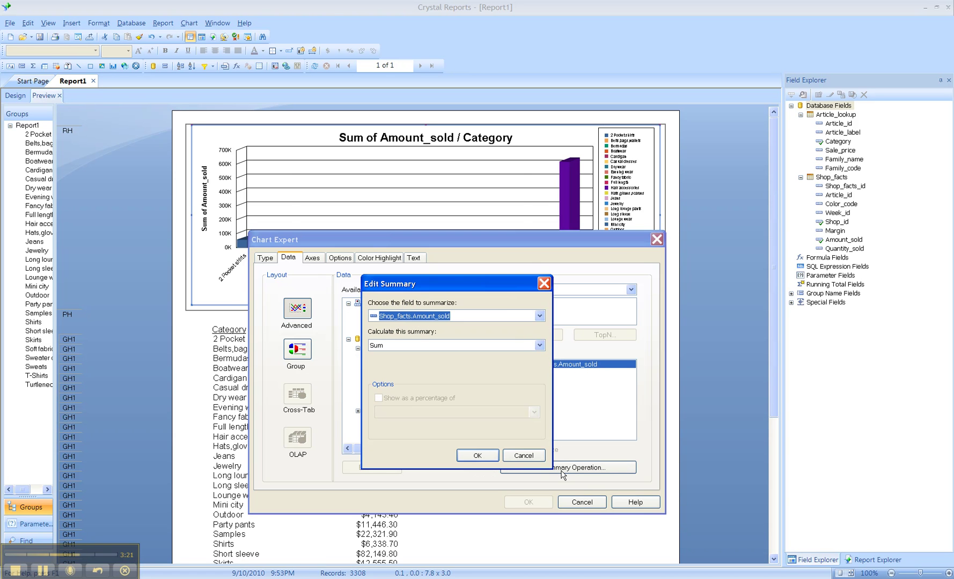
{"action": "left_click", "coordinate": [540, 346]}
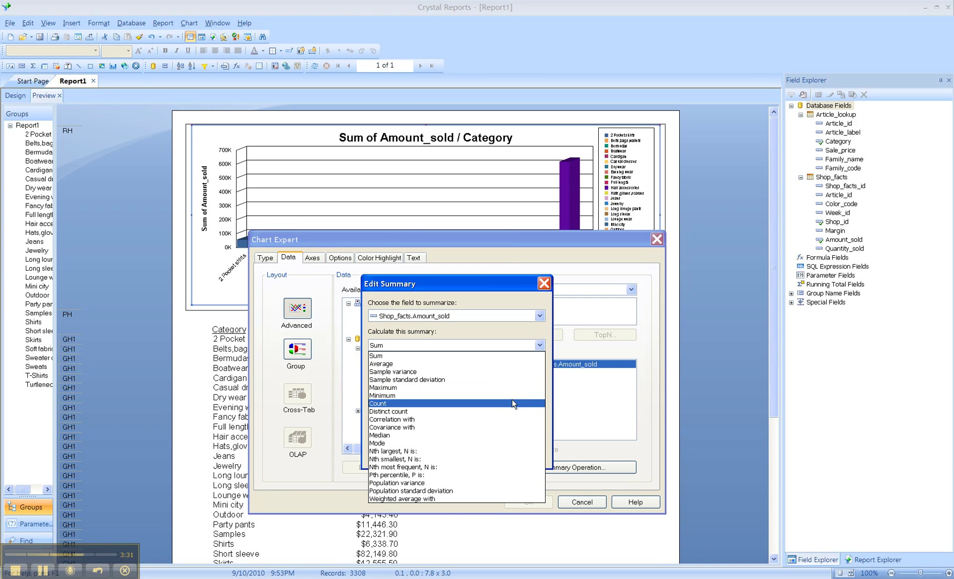
{"action": "left_click", "coordinate": [500, 285]}
{"action": "left_click", "coordinate": [524, 456]}
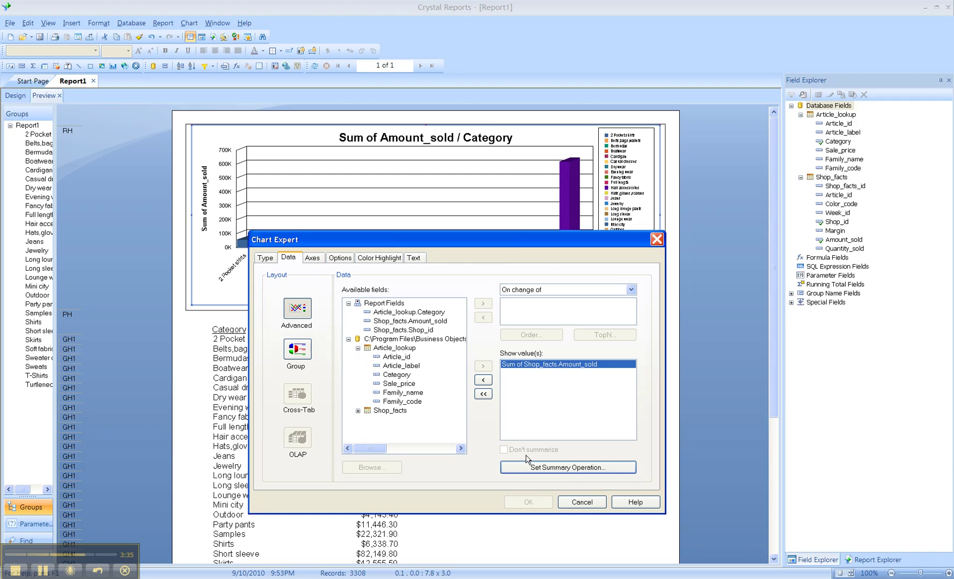
{"action": "left_click", "coordinate": [582, 501]}
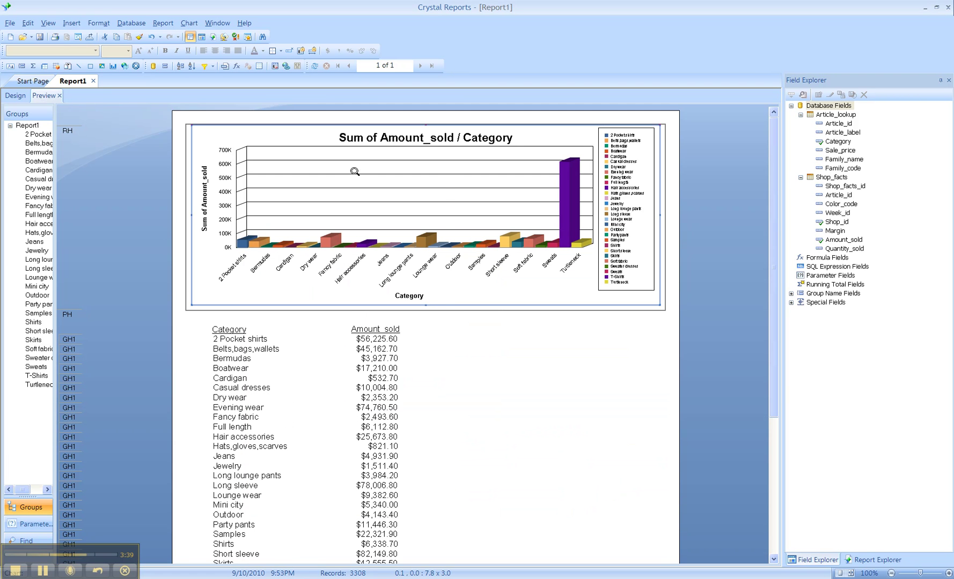
{"action": "right_click", "coordinate": [348, 154]}
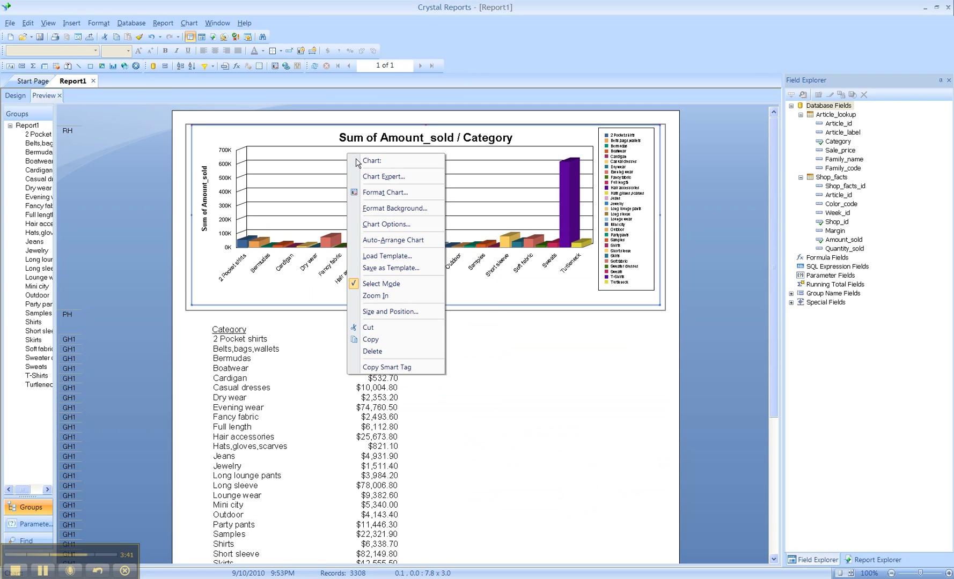
{"action": "left_click", "coordinate": [385, 192]}
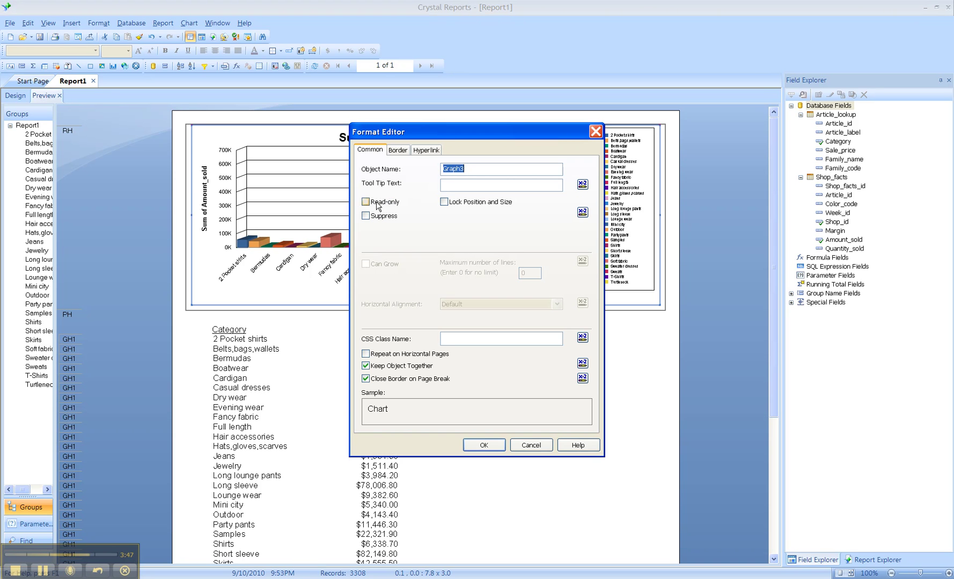
{"action": "left_click", "coordinate": [398, 150]}
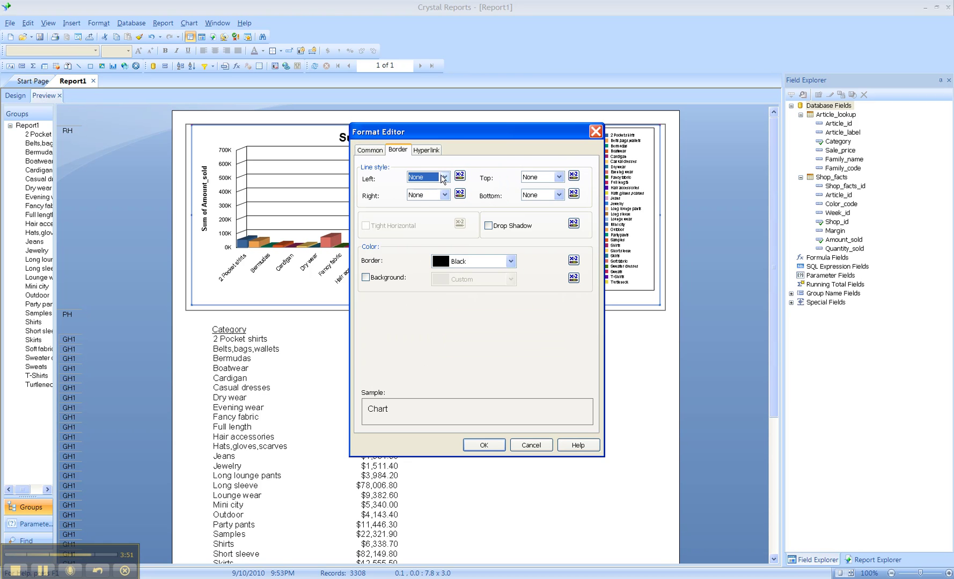
{"action": "left_click", "coordinate": [444, 177]}
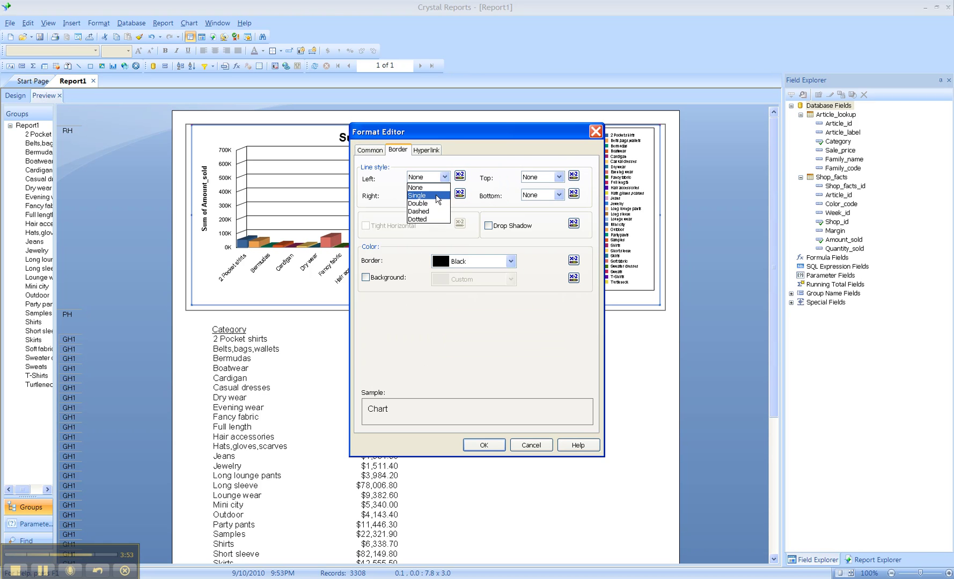
{"action": "left_click", "coordinate": [438, 196]}
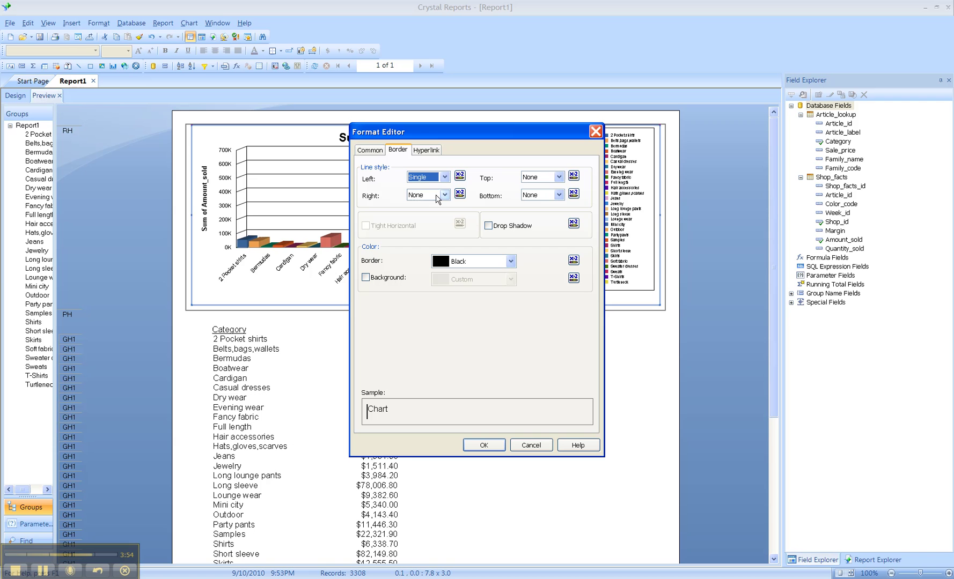
{"action": "left_click", "coordinate": [559, 178]}
{"action": "left_click", "coordinate": [550, 197]}
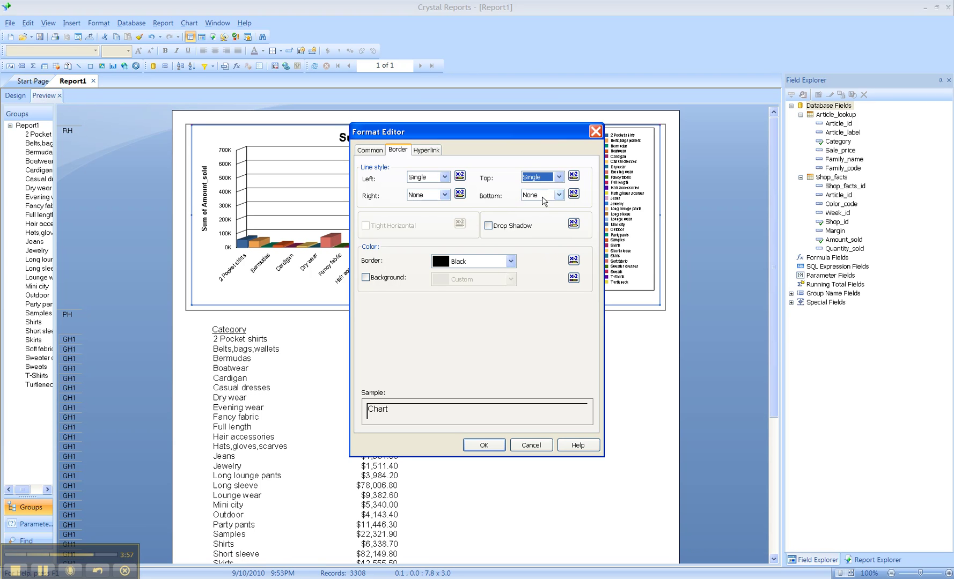
{"action": "left_click", "coordinate": [488, 226]}
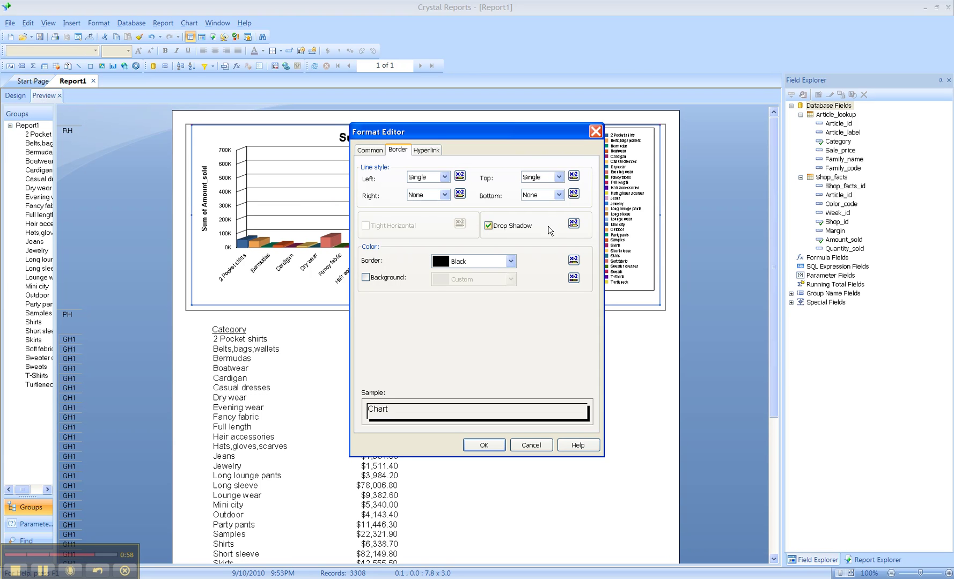
{"action": "left_click", "coordinate": [366, 277]}
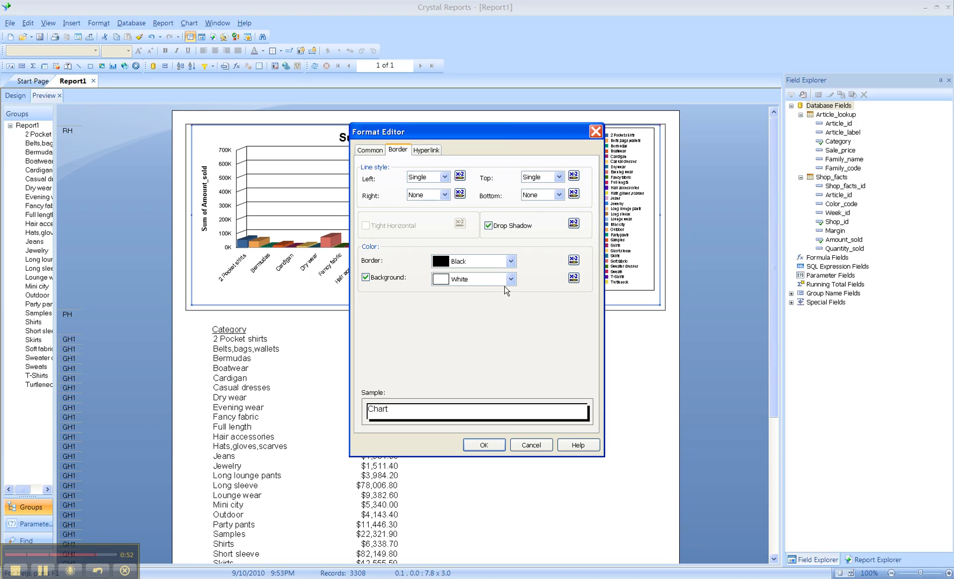
{"action": "left_click", "coordinate": [531, 445]}
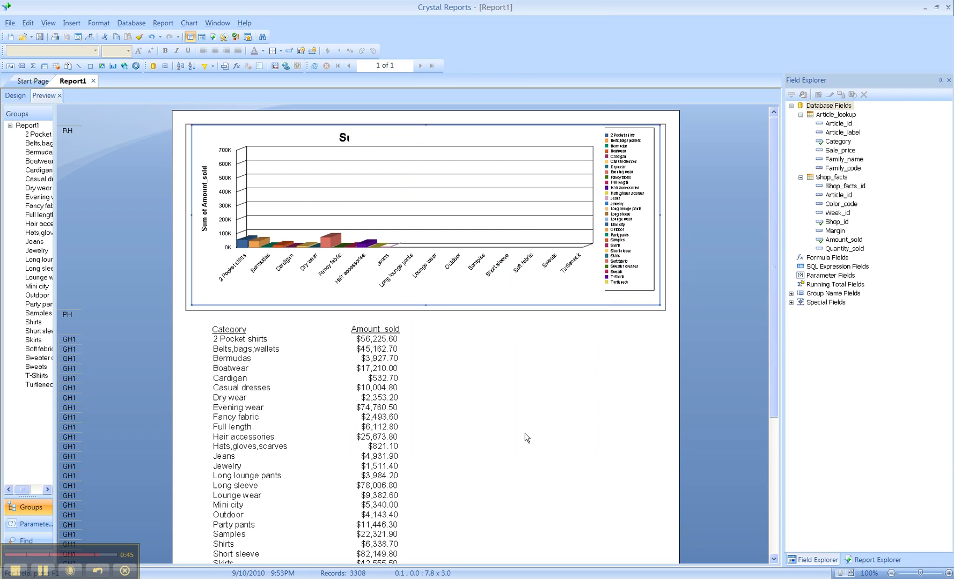
{"action": "right_click", "coordinate": [393, 155]}
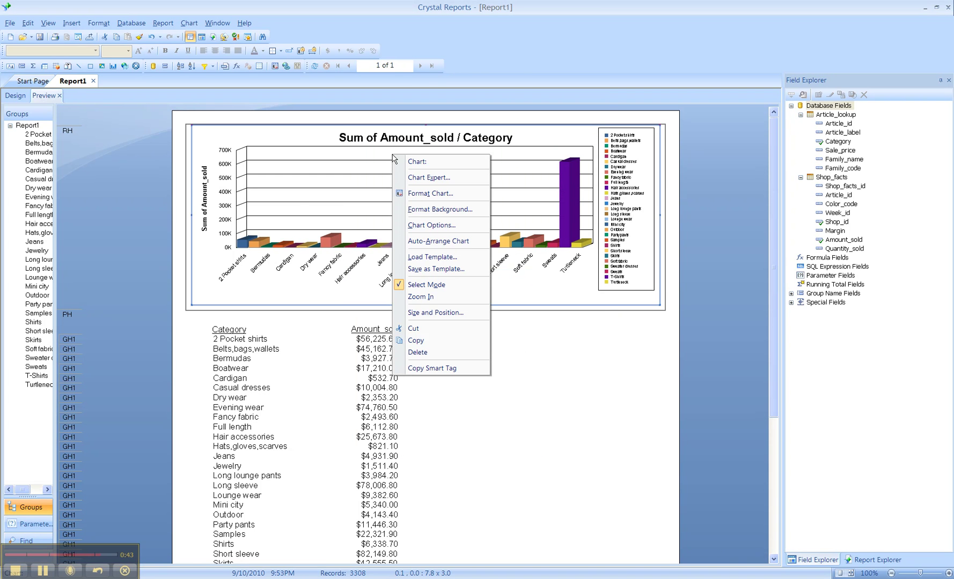
{"action": "left_click", "coordinate": [429, 210]}
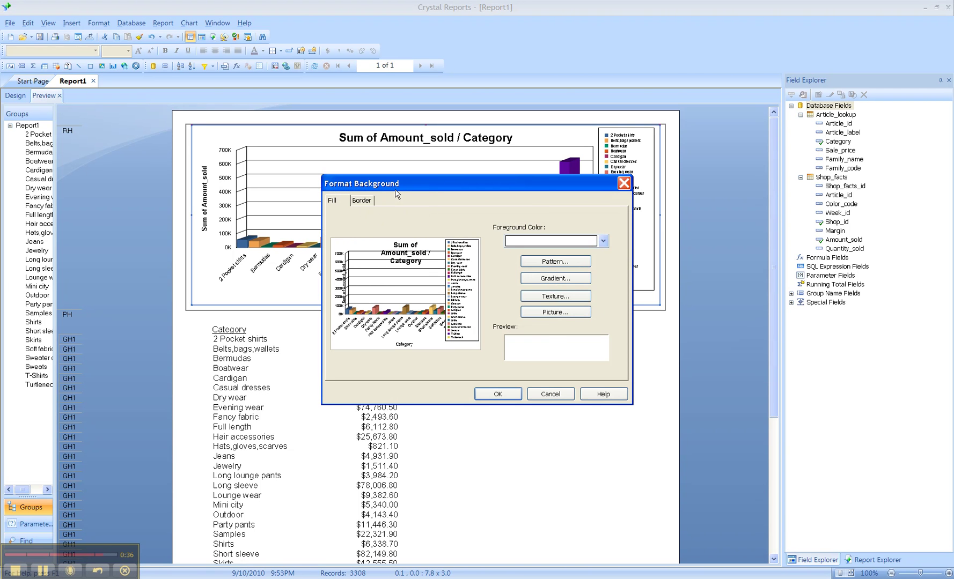
{"action": "left_click", "coordinate": [368, 202]}
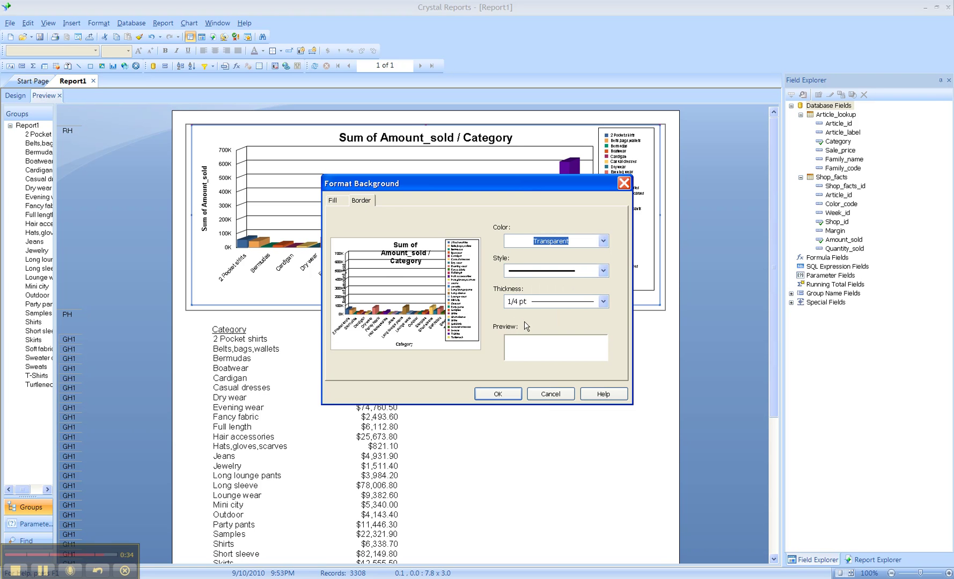
{"action": "left_click", "coordinate": [550, 396]}
{"action": "right_click", "coordinate": [466, 248]}
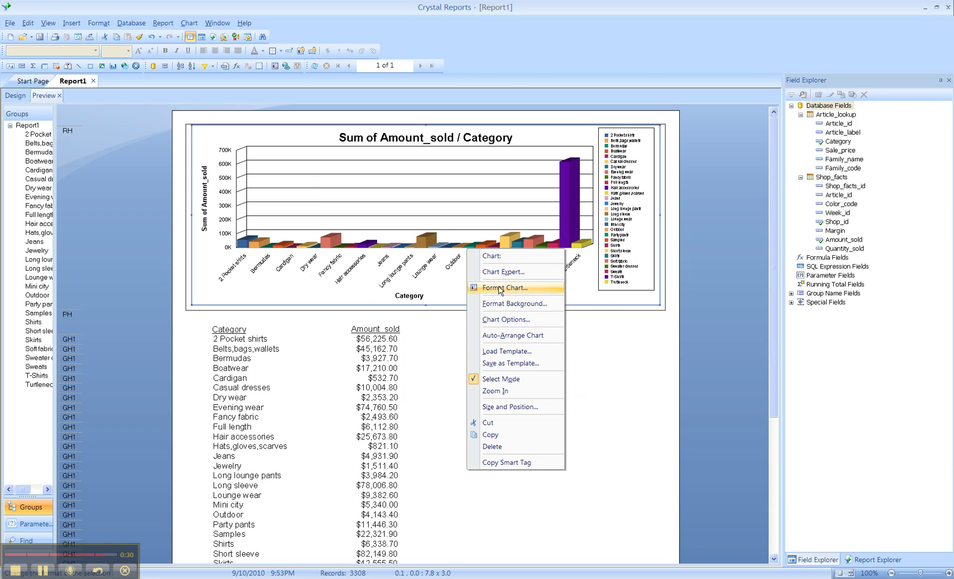
Set Gap Width to 61 and Depth to 88, briefly checking the Titles and Data Labels tabs.
{"action": "left_click", "coordinate": [506, 320]}
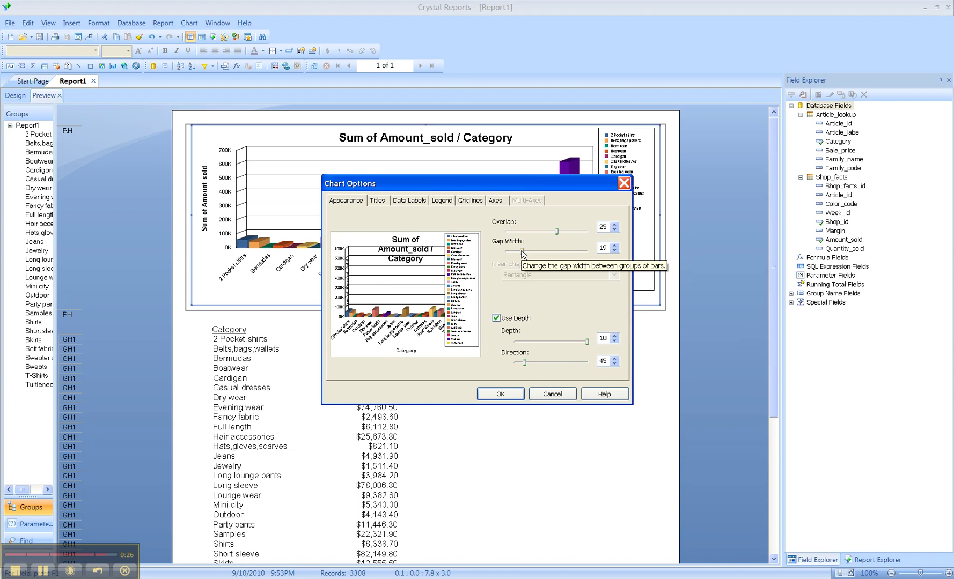
{"action": "left_click_drag", "start_coordinate": [524, 255], "coordinate": [557, 259]}
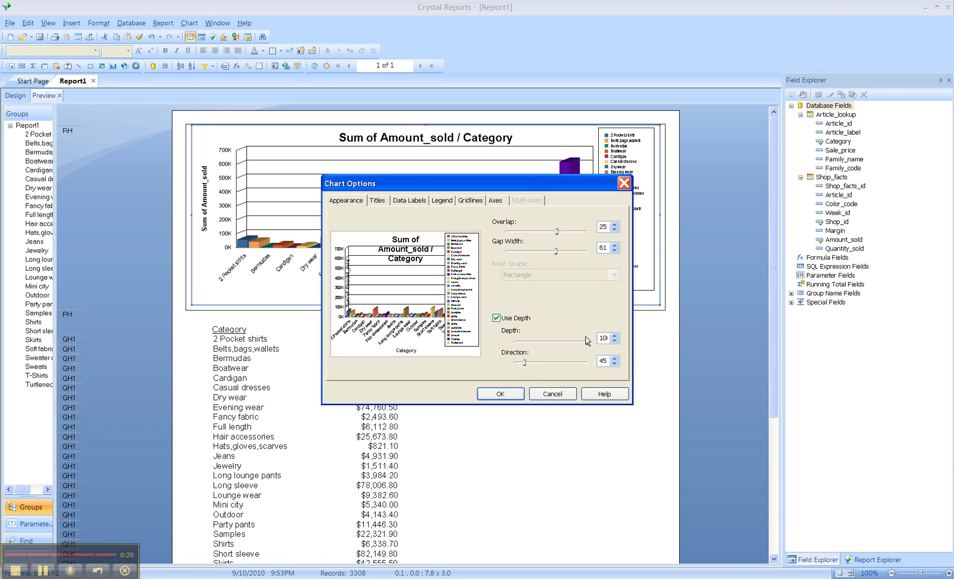
{"action": "left_click_drag", "start_coordinate": [587, 342], "coordinate": [579, 341]}
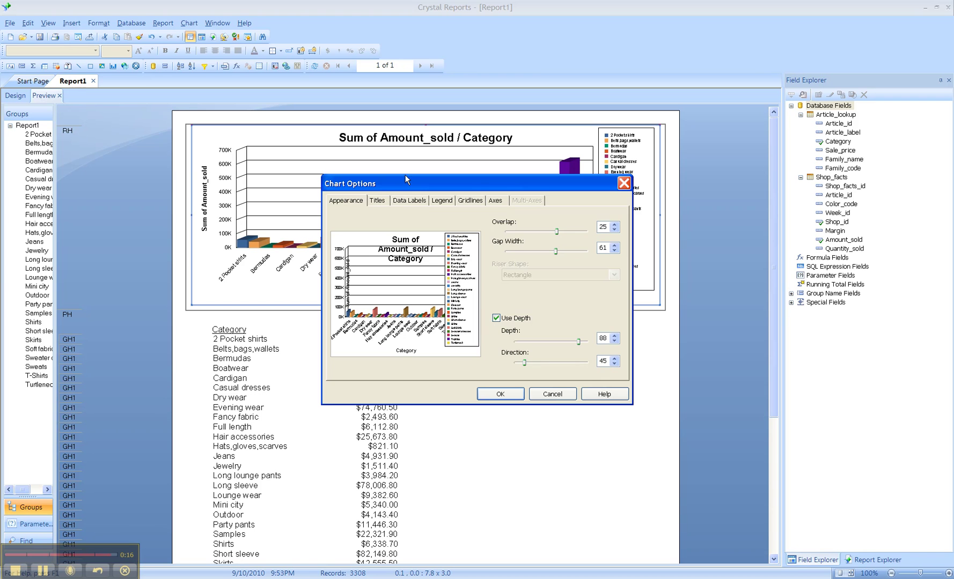
{"action": "left_click", "coordinate": [377, 202]}
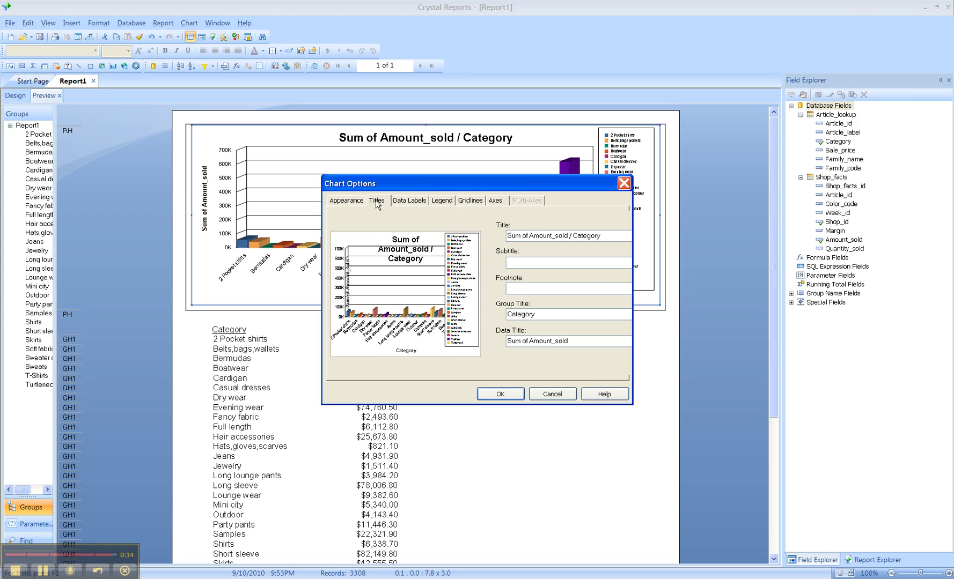
{"action": "left_click", "coordinate": [410, 201]}
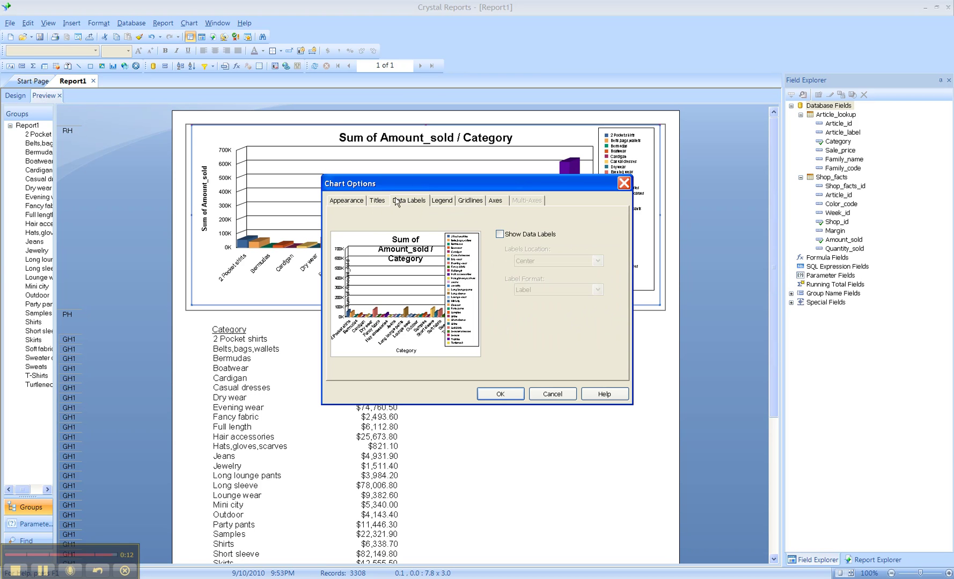
{"action": "left_click", "coordinate": [351, 204]}
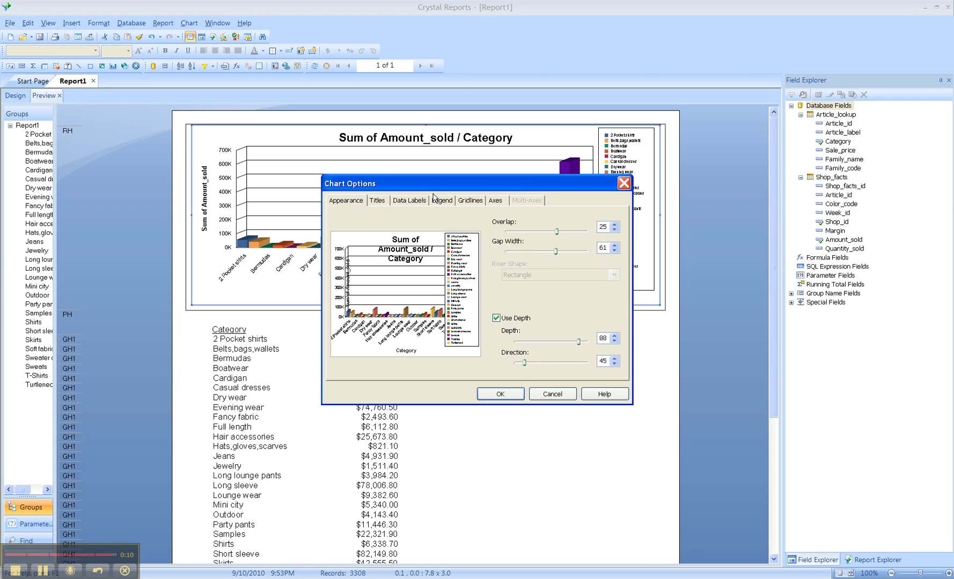